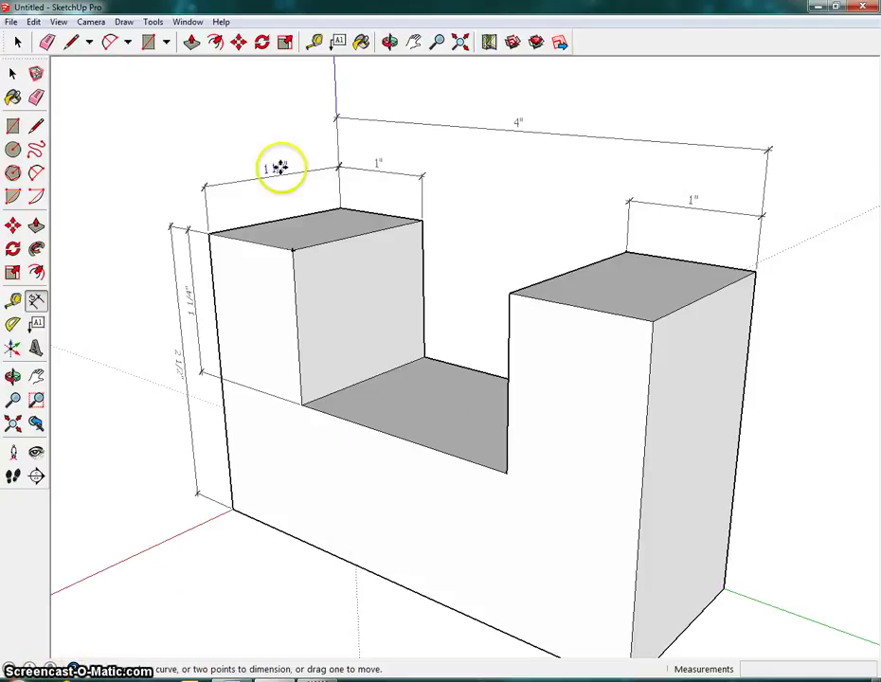
Step: Pan the old U-shaped block off-screen, then pull up the Word worksheet with Rectangle ready
{"action": "left_click", "coordinate": [414, 41]}
{"action": "scroll", "coordinate": [508, 297], "scroll_direction": "down", "scroll_amount": 2}
{"action": "scroll", "coordinate": [510, 290], "scroll_direction": "down", "scroll_amount": 2}
{"action": "scroll", "coordinate": [510, 289], "scroll_direction": "down", "scroll_amount": 1}
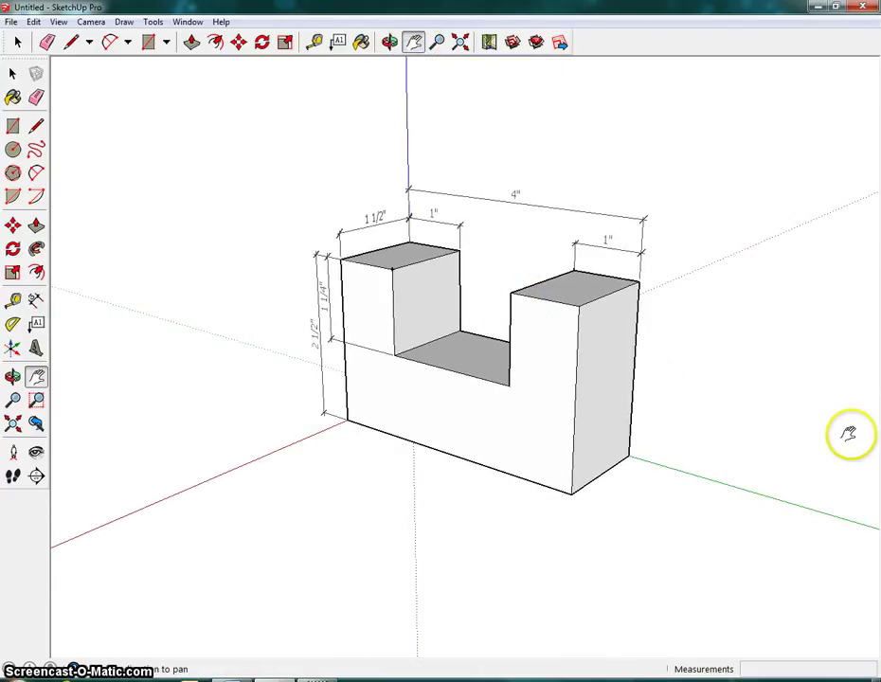
{"action": "mouse_move", "coordinate": [847, 468]}
{"action": "left_mouse_down"}
{"action": "mouse_move", "coordinate": [661, 417]}
{"action": "mouse_move", "coordinate": [295, 344]}
{"action": "mouse_move", "coordinate": [84, 327]}
{"action": "left_mouse_up"}
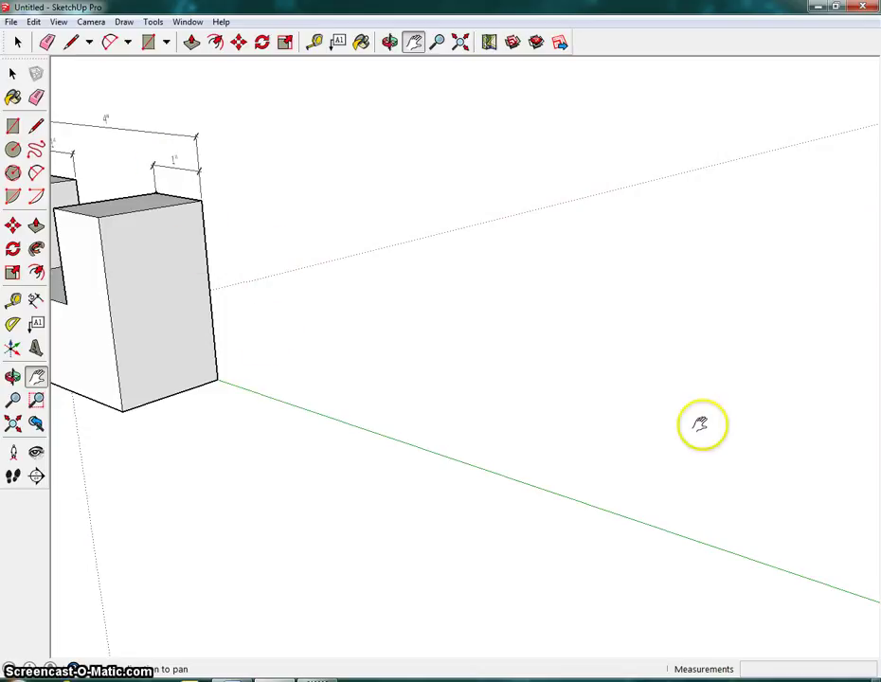
{"action": "mouse_move", "coordinate": [702, 415]}
{"action": "left_mouse_down"}
{"action": "mouse_move", "coordinate": [432, 392]}
{"action": "mouse_move", "coordinate": [486, 393]}
{"action": "mouse_move", "coordinate": [505, 374]}
{"action": "left_mouse_up"}
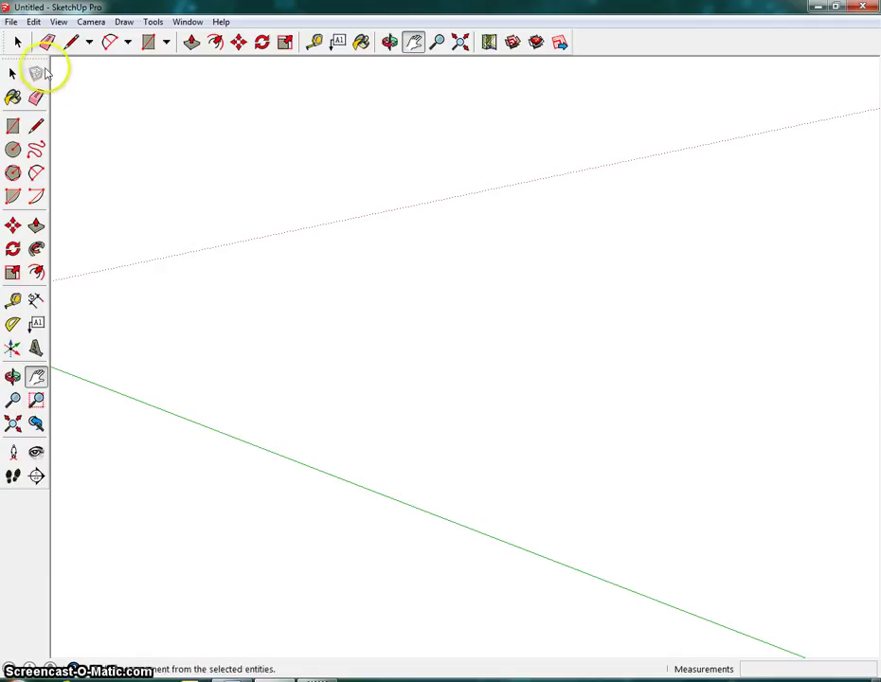
{"action": "left_click", "coordinate": [149, 44]}
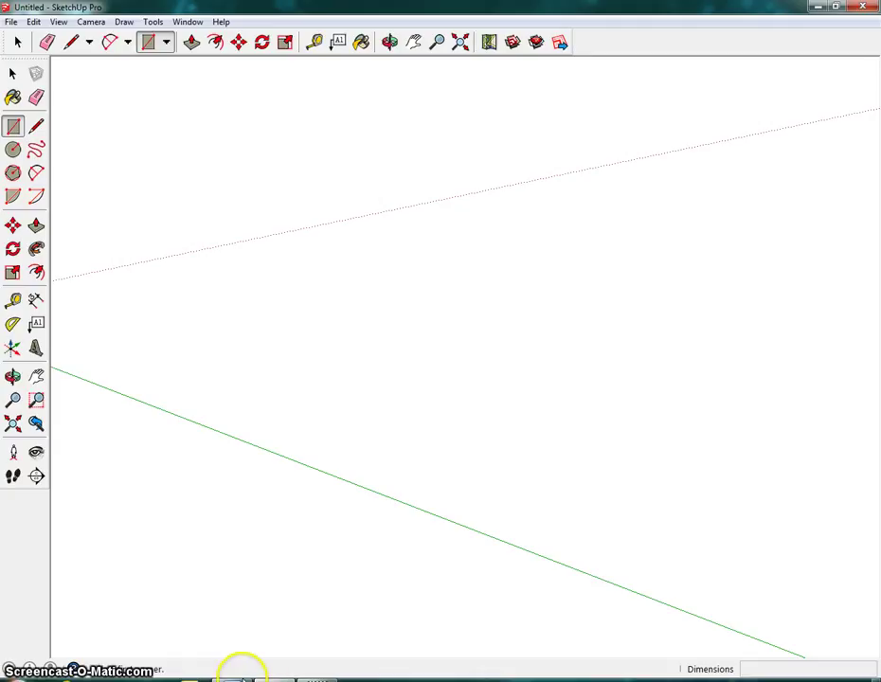
{"action": "left_click", "coordinate": [242, 675]}
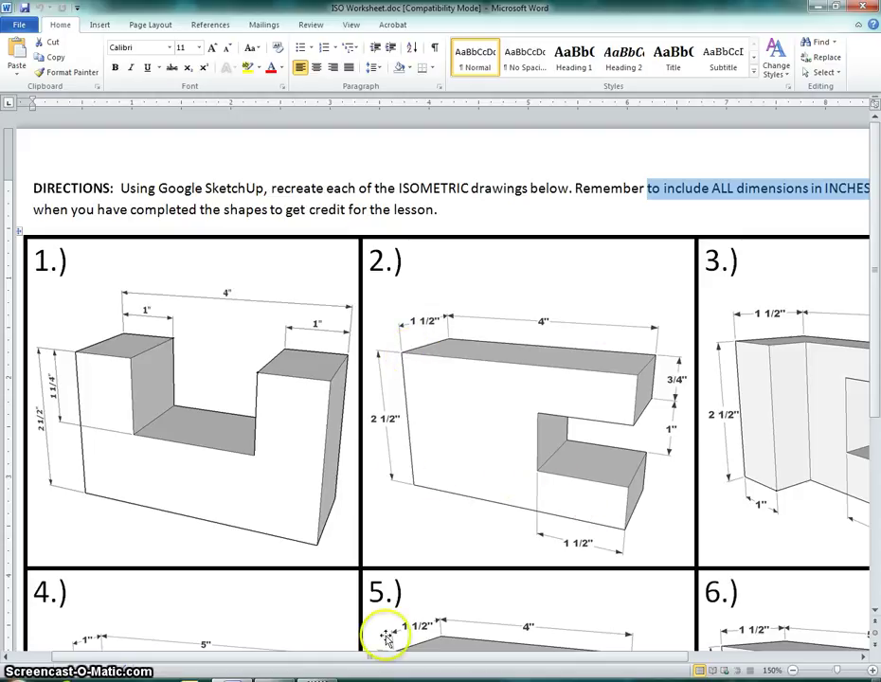
Step: Check figure 2's dimensions on the worksheet, then go back to the empty SketchUp model
{"action": "left_click", "coordinate": [275, 678]}
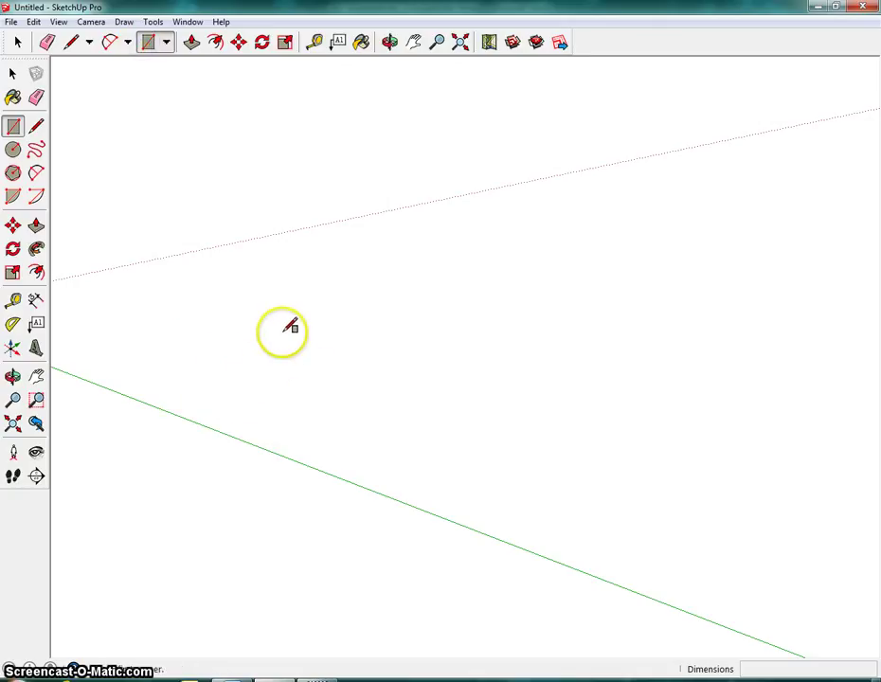
Step: Draw a 1.5" × 4" rectangle on the ground, then recheck the Word worksheet
{"action": "left_click", "coordinate": [262, 362]}
{"action": "type", "text": "1.5\",4\""}
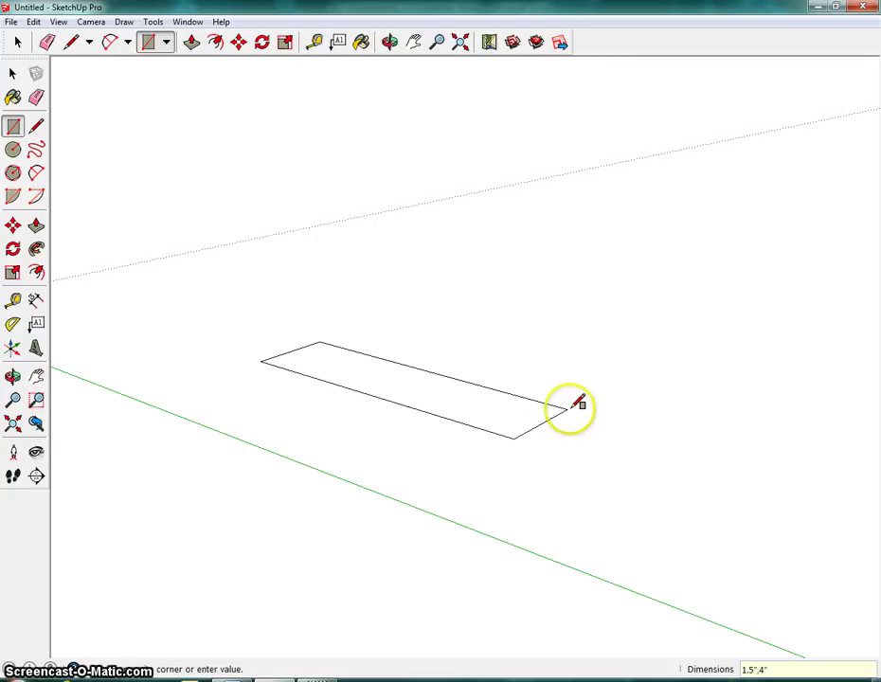
{"action": "key", "text": "Return"}
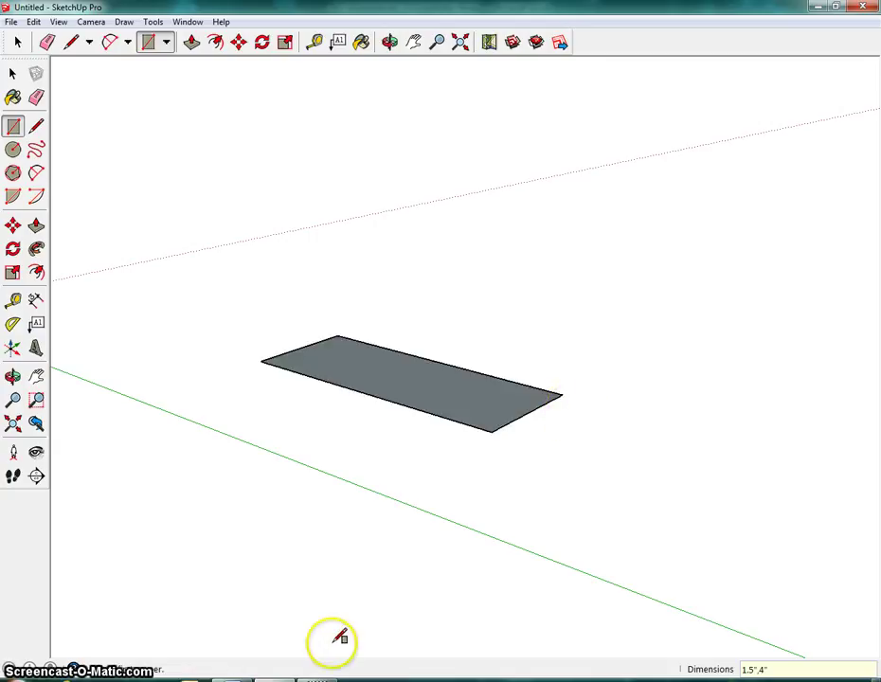
{"action": "left_click", "coordinate": [237, 679]}
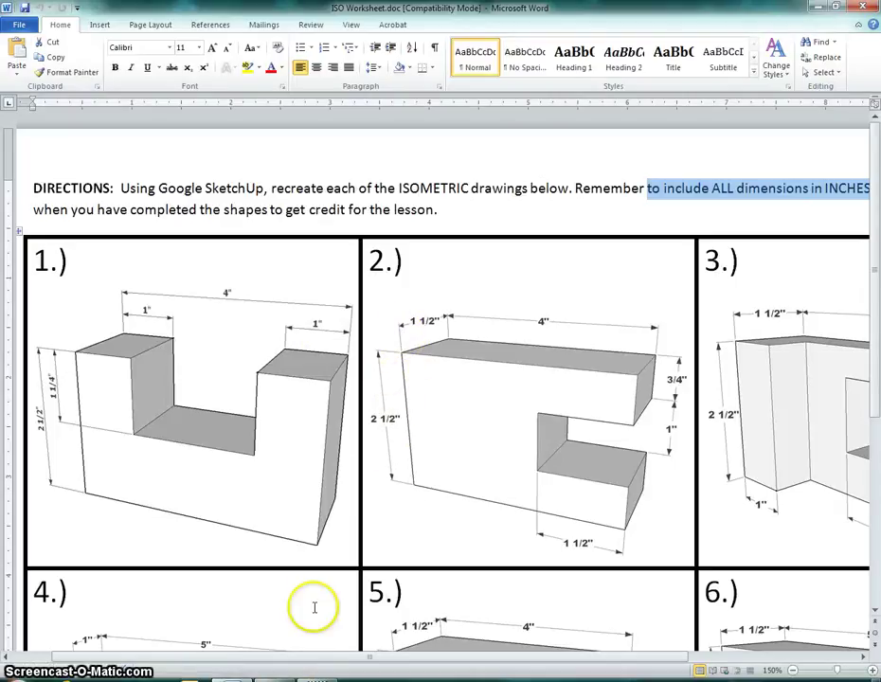
Step: Push/pull the rectangle up 2.5 inches into a box, then review the worksheet's dimensions
{"action": "left_click", "coordinate": [273, 675]}
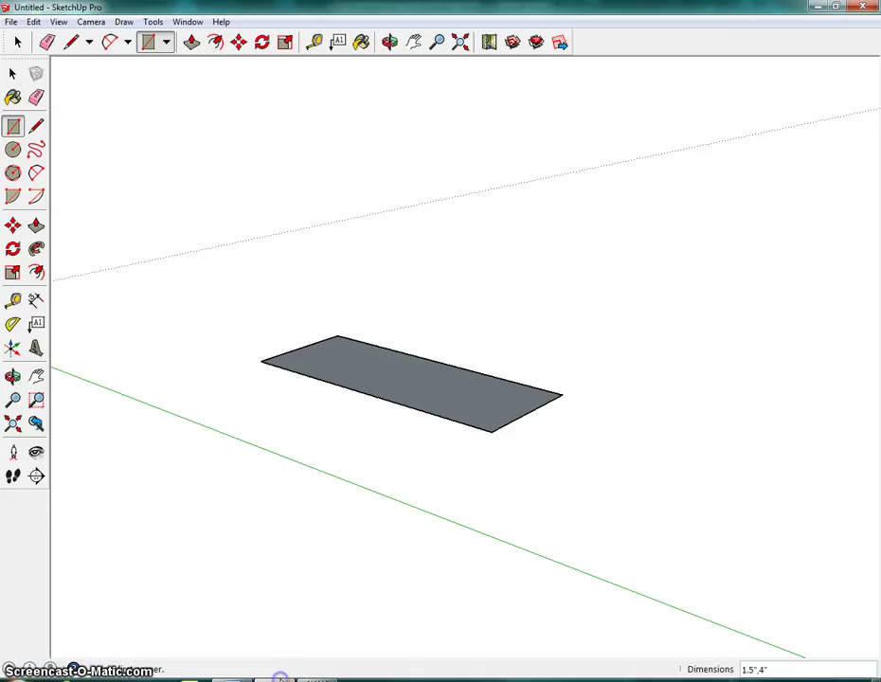
{"action": "left_click", "coordinate": [190, 44]}
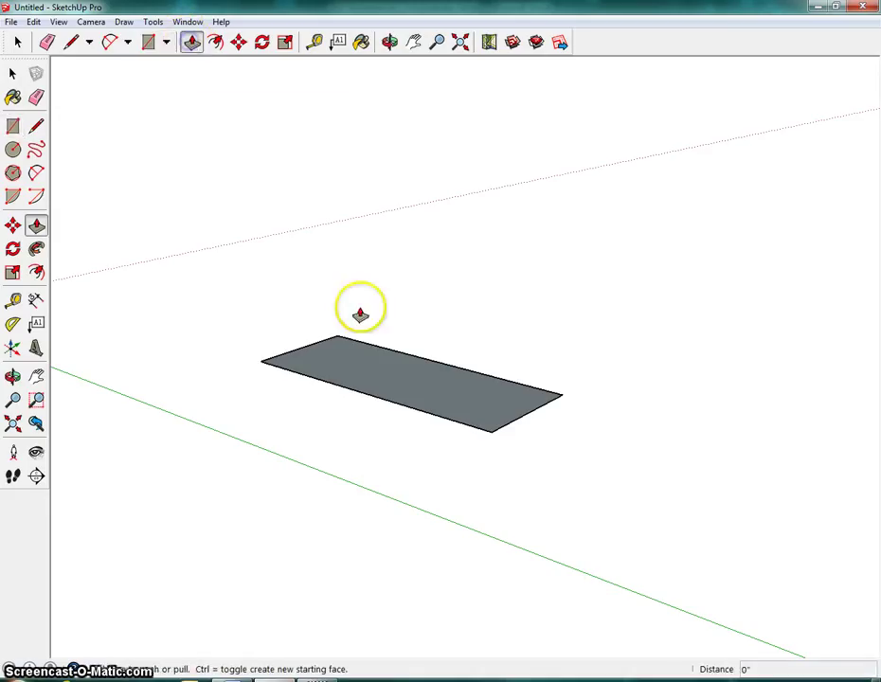
{"action": "left_click", "coordinate": [402, 389]}
{"action": "mouse_move", "coordinate": [402, 365]}
{"action": "left_mouse_down"}
{"action": "mouse_move", "coordinate": [404, 337]}
{"action": "mouse_move", "coordinate": [442, 292]}
{"action": "left_mouse_up"}
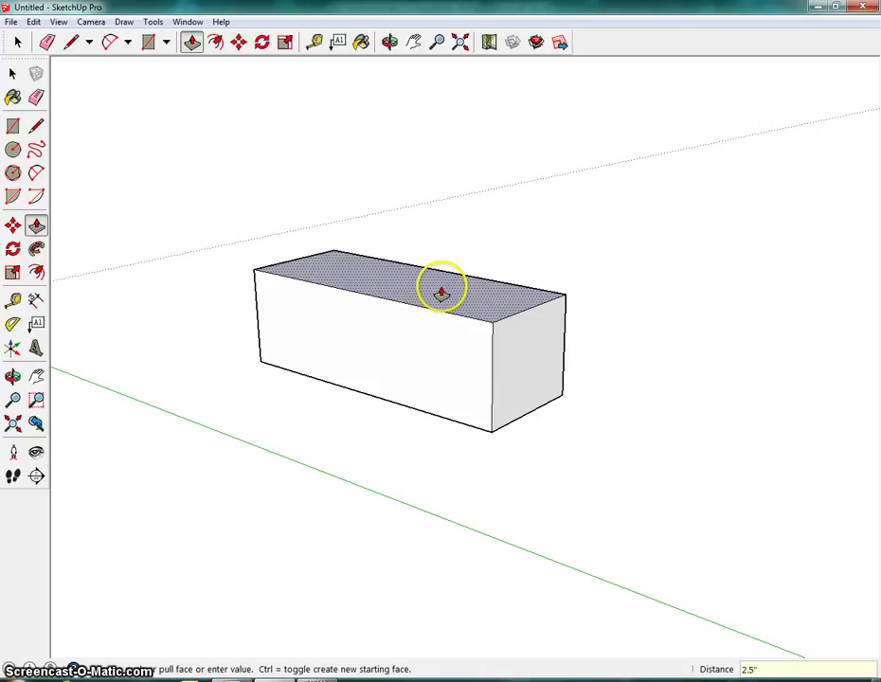
{"action": "key", "text": "Return"}
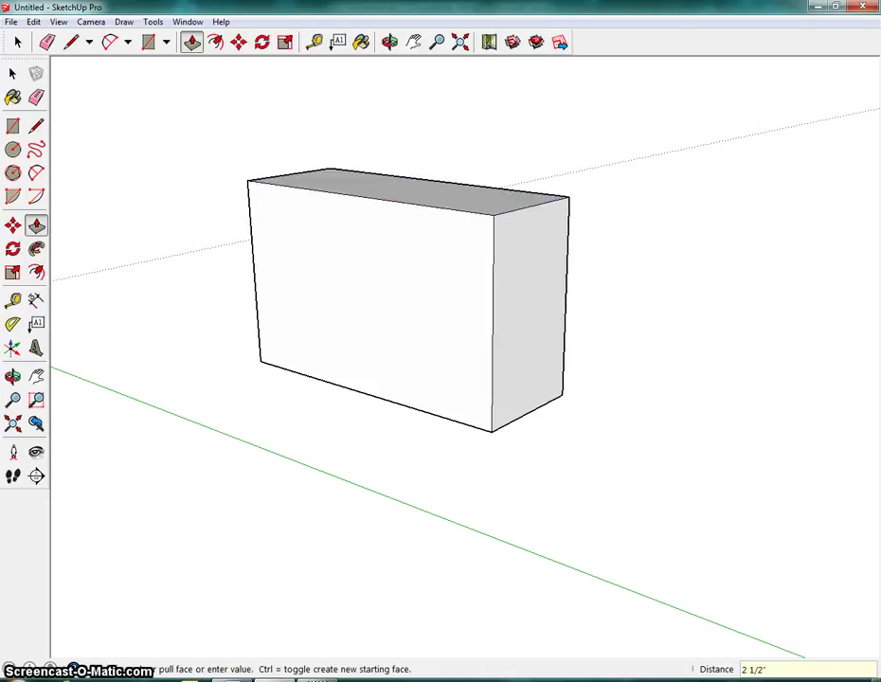
{"action": "left_click", "coordinate": [226, 673]}
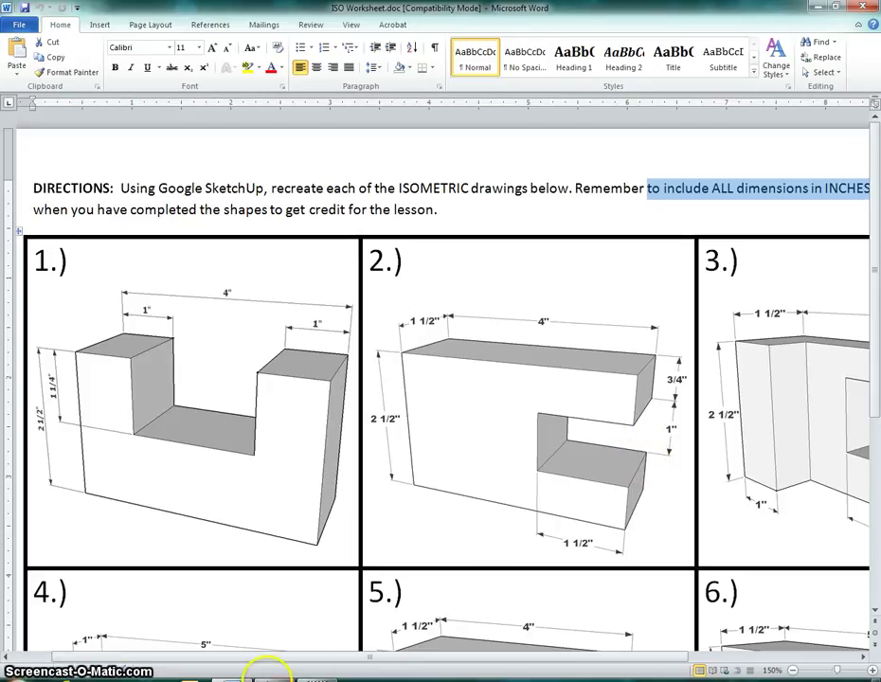
Step: Place Tape Measure guide points 3/4" and a further 1" down the right vertical edge
{"action": "left_click", "coordinate": [269, 674]}
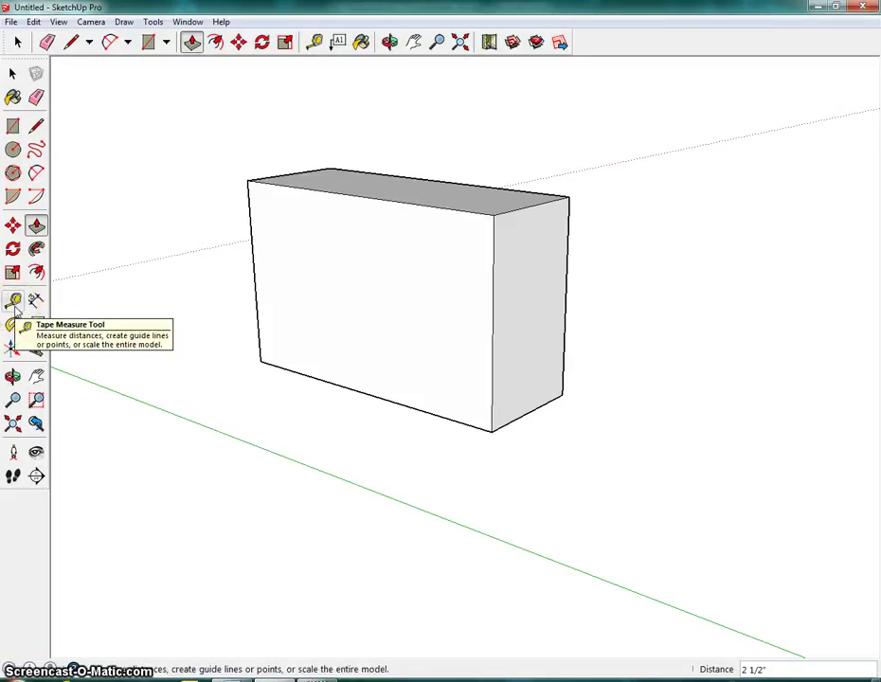
{"action": "left_click", "coordinate": [14, 303]}
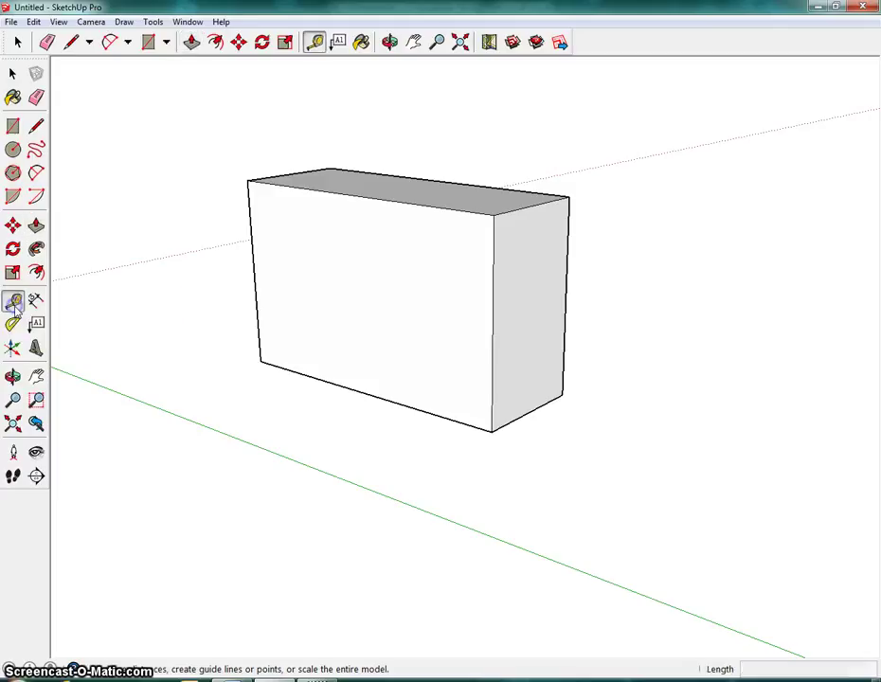
{"action": "left_click", "coordinate": [568, 197]}
{"action": "left_click", "coordinate": [569, 244]}
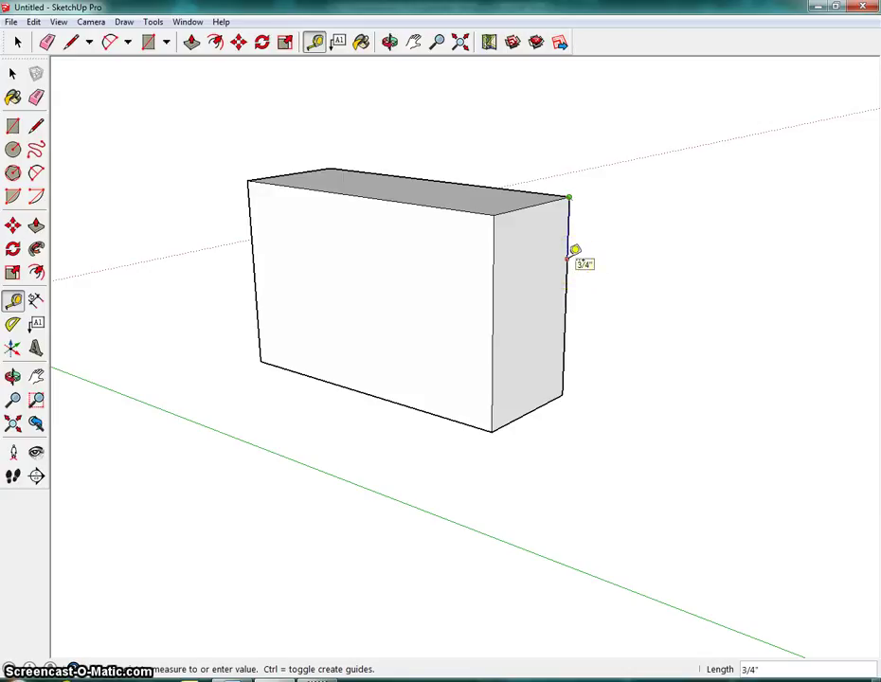
{"action": "left_click", "coordinate": [570, 258]}
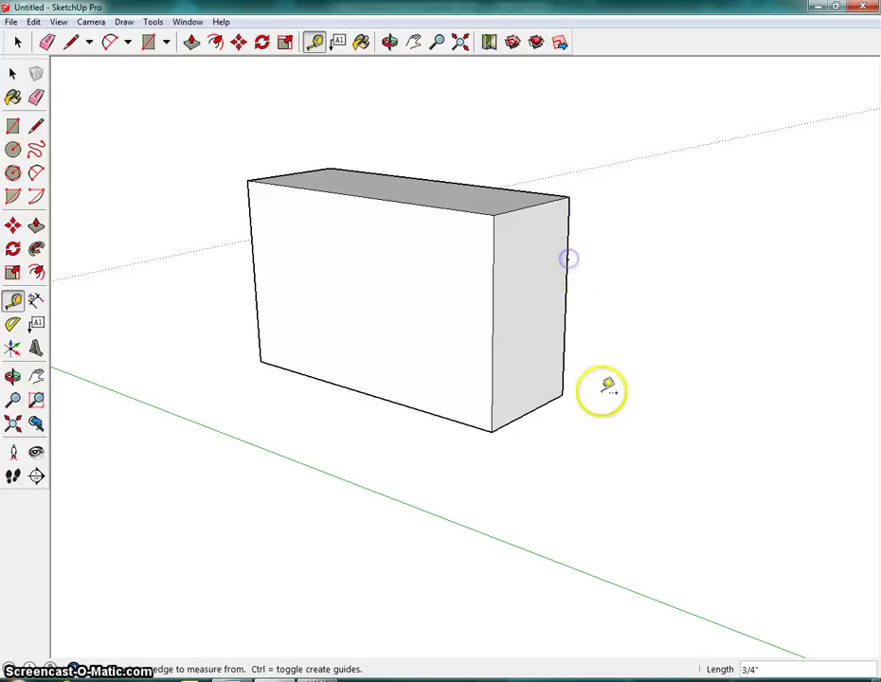
{"action": "left_click", "coordinate": [570, 258]}
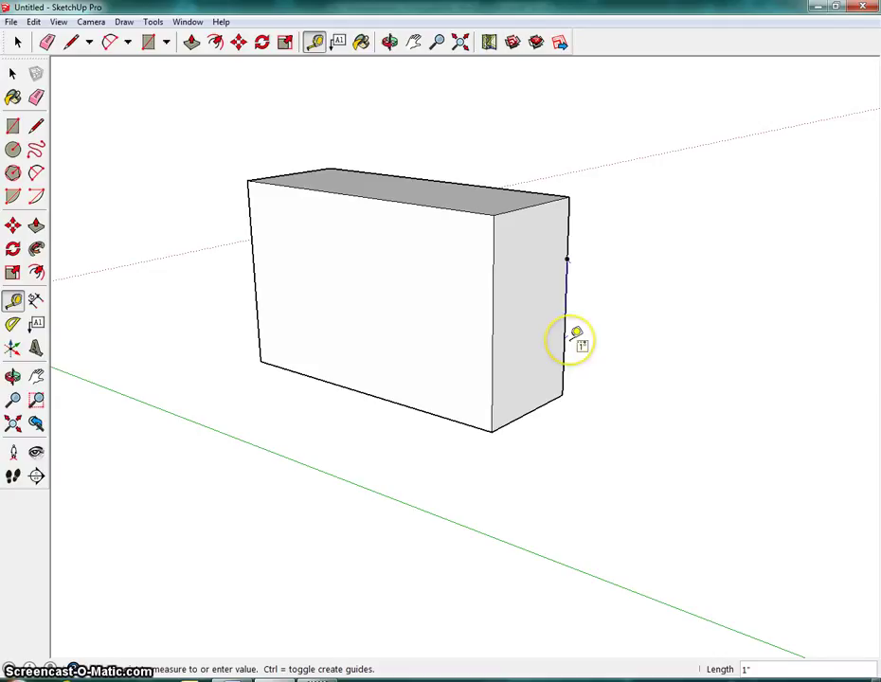
{"action": "left_click", "coordinate": [569, 338]}
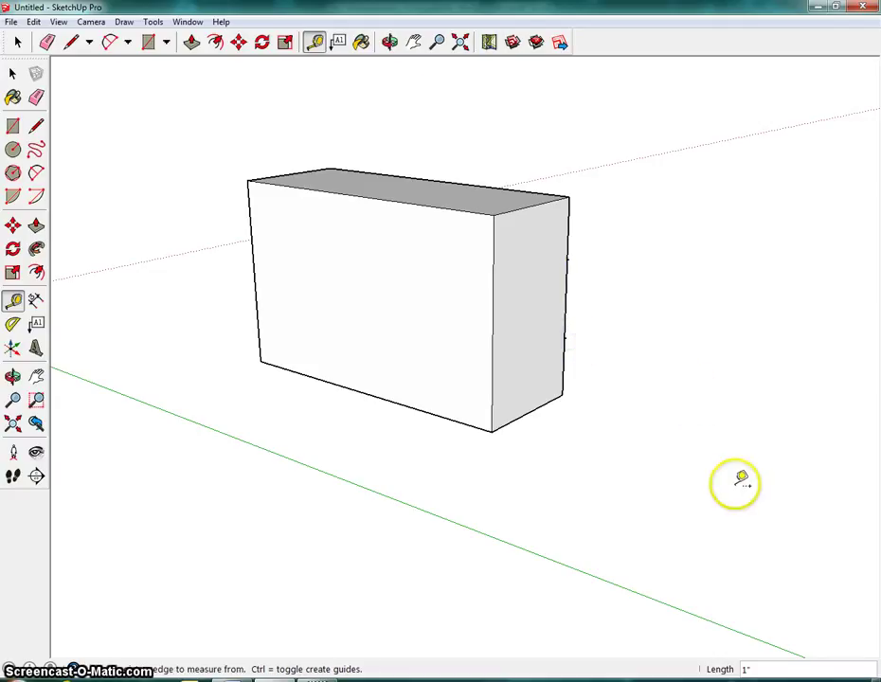
Step: Draw two lines across the right end face from the 3/4" and 1" guide points
{"action": "left_click", "coordinate": [71, 43]}
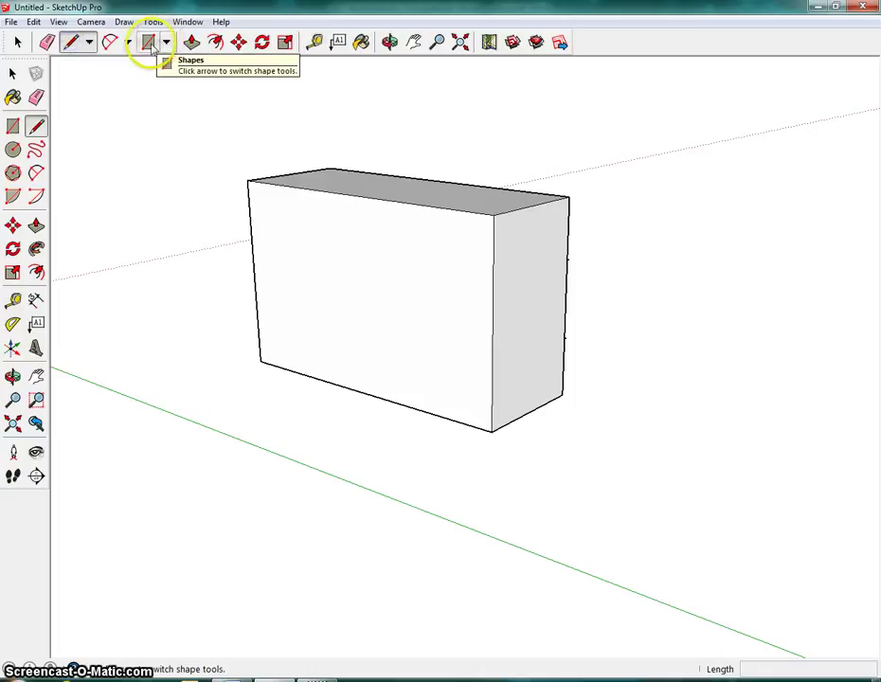
{"action": "left_click", "coordinate": [568, 258]}
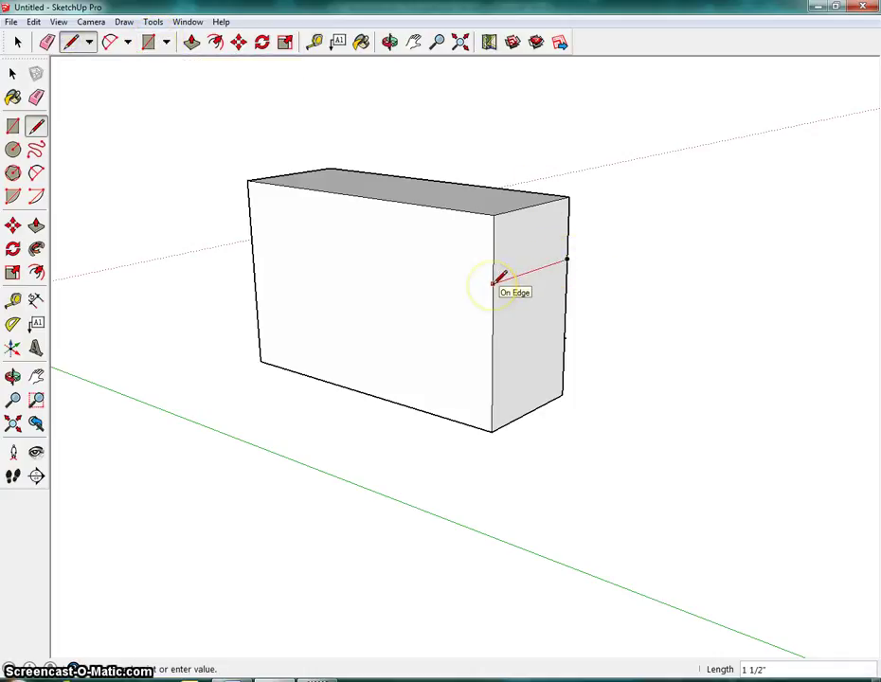
{"action": "left_click", "coordinate": [492, 282]}
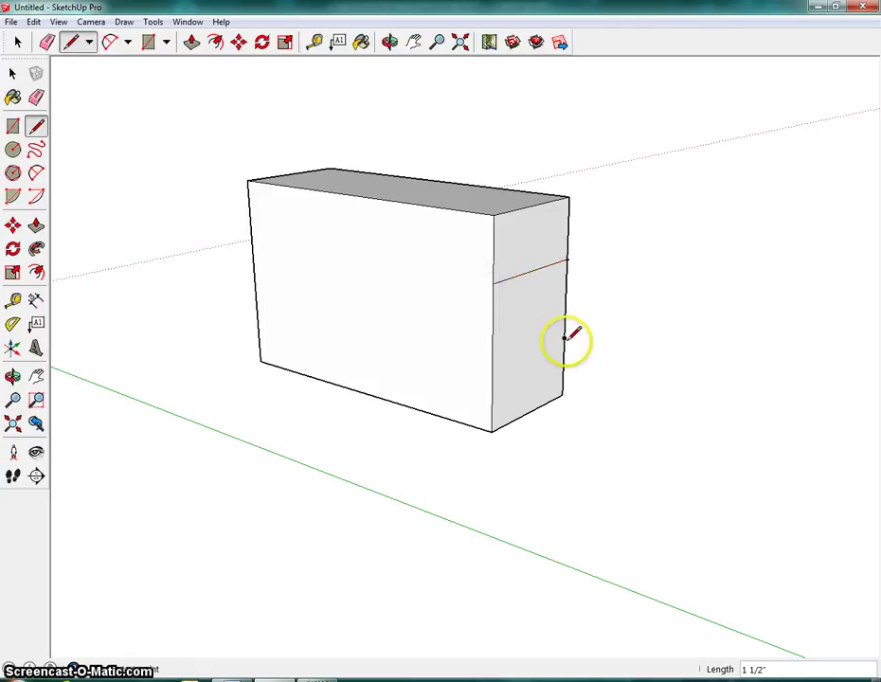
{"action": "left_click", "coordinate": [565, 338]}
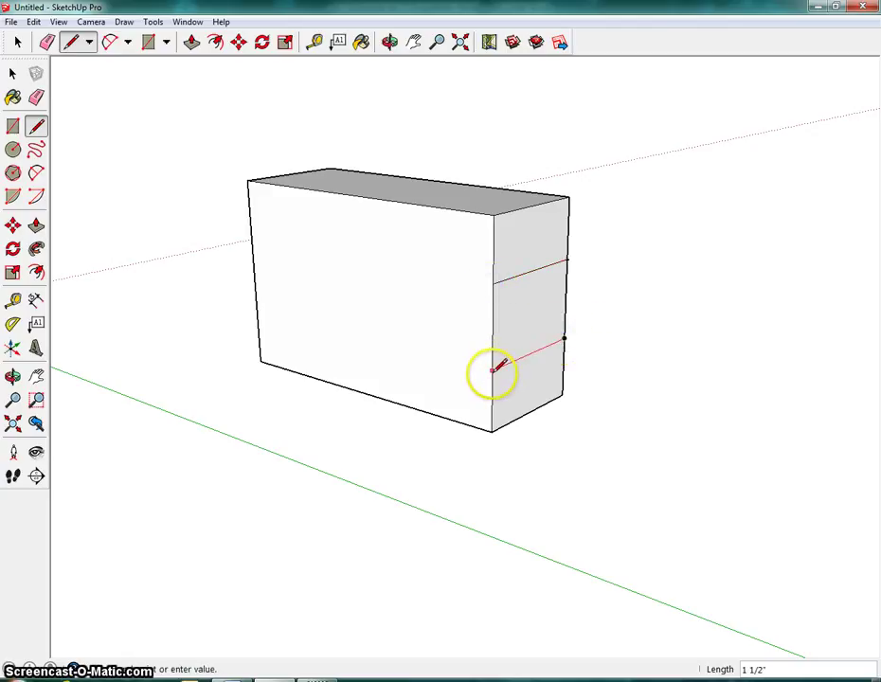
{"action": "left_click", "coordinate": [492, 370]}
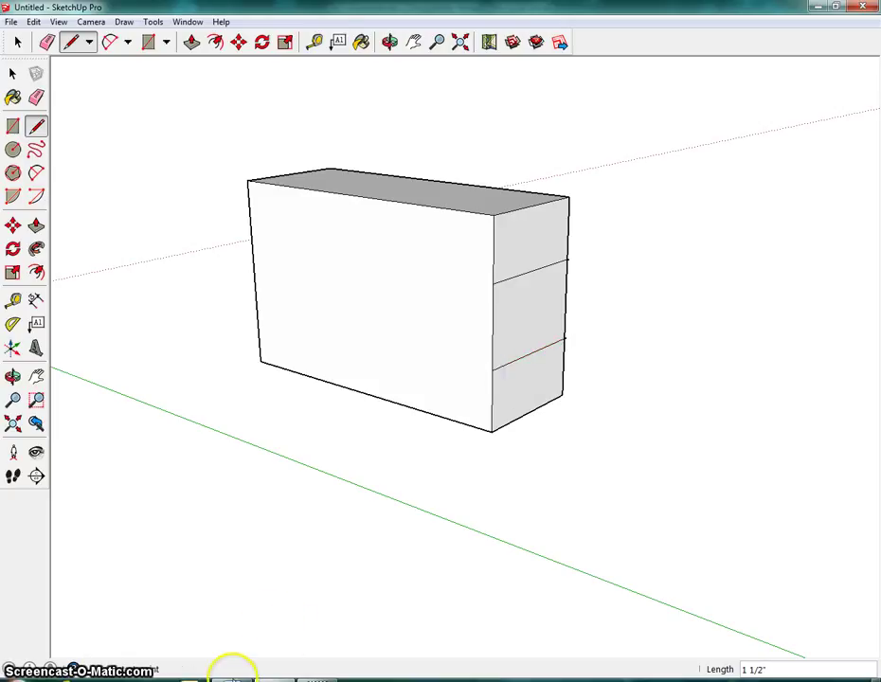
{"action": "left_click", "coordinate": [230, 675]}
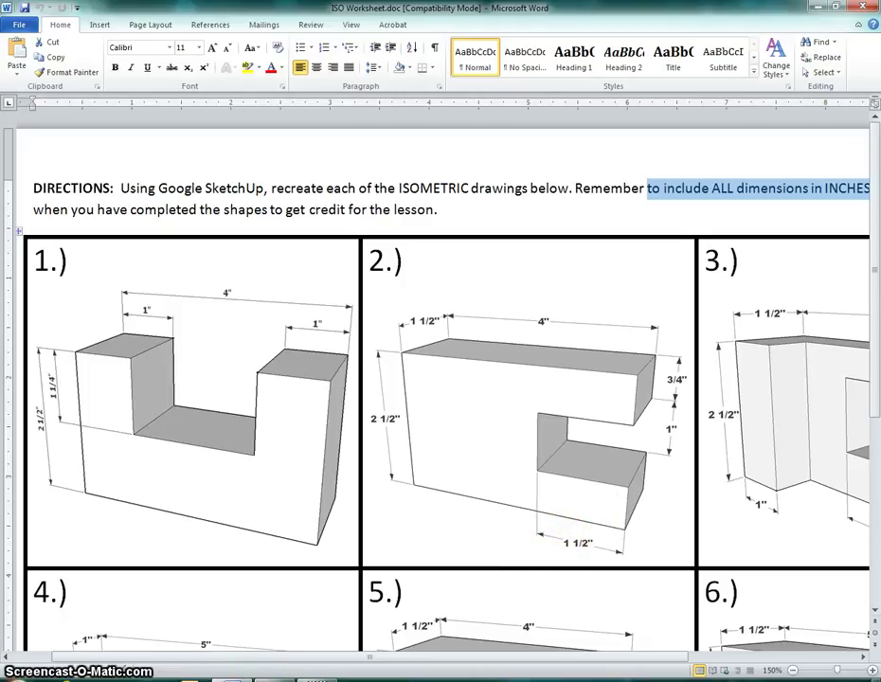
Step: Push the right end's middle band 1 1/2" inward, then orbit to view the notch
{"action": "left_click", "coordinate": [265, 677]}
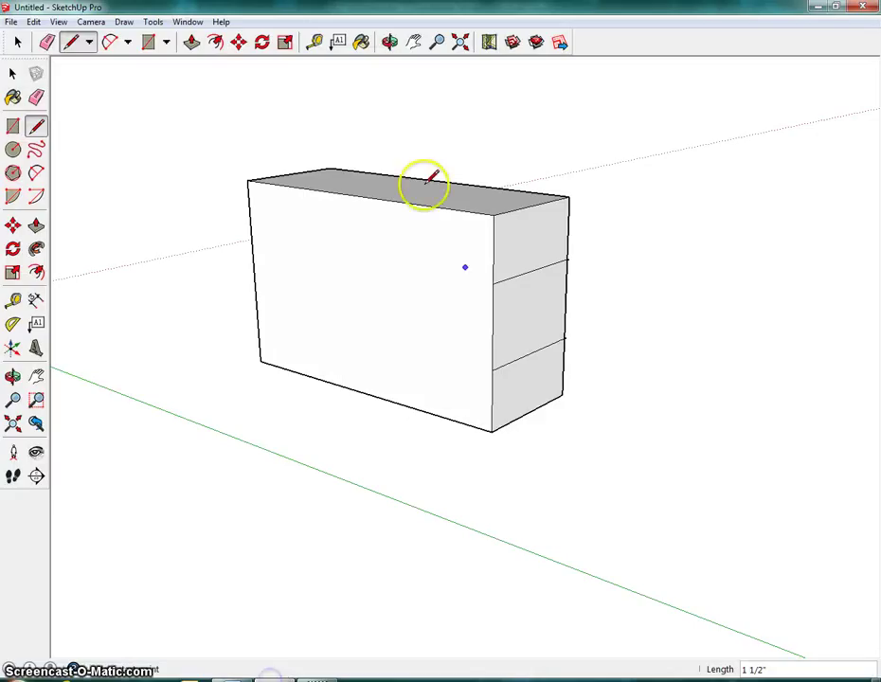
{"action": "left_click", "coordinate": [192, 42]}
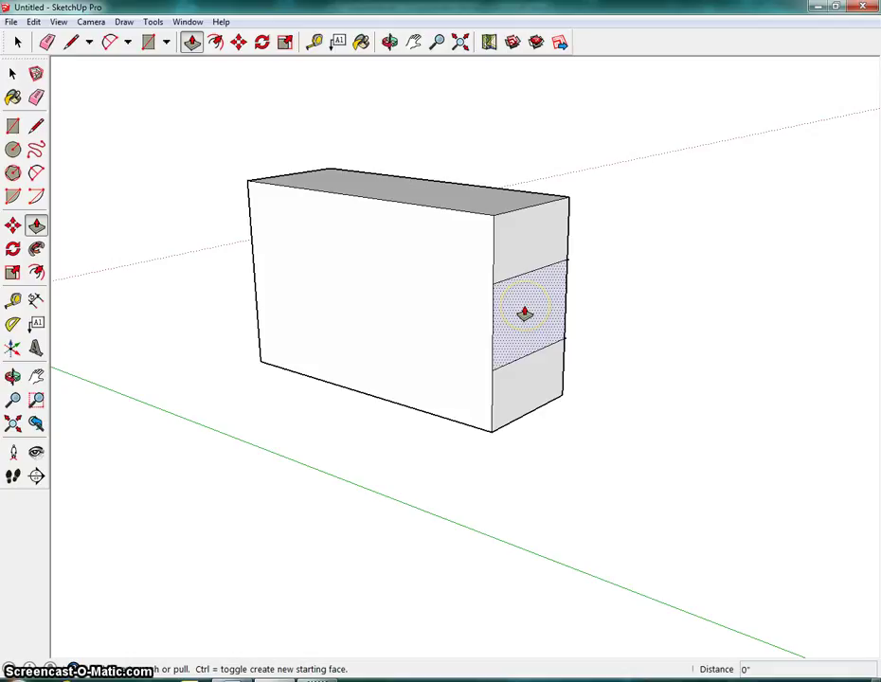
{"action": "left_click_drag", "start_coordinate": [525, 309], "coordinate": [491, 302]}
{"action": "type", "text": "1.5"}
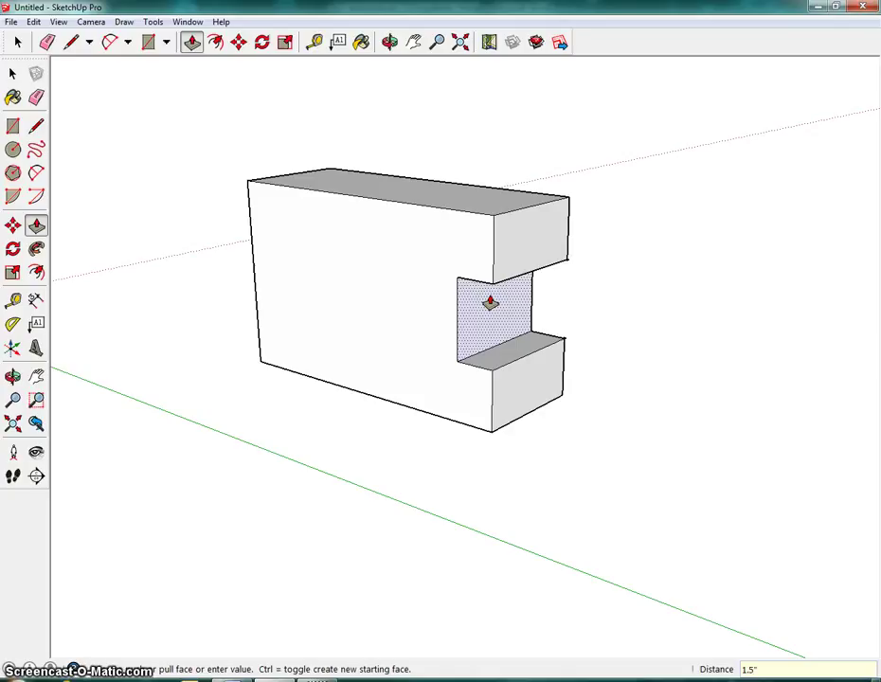
{"action": "type", "text": "1/2"}
{"action": "key", "text": "Return"}
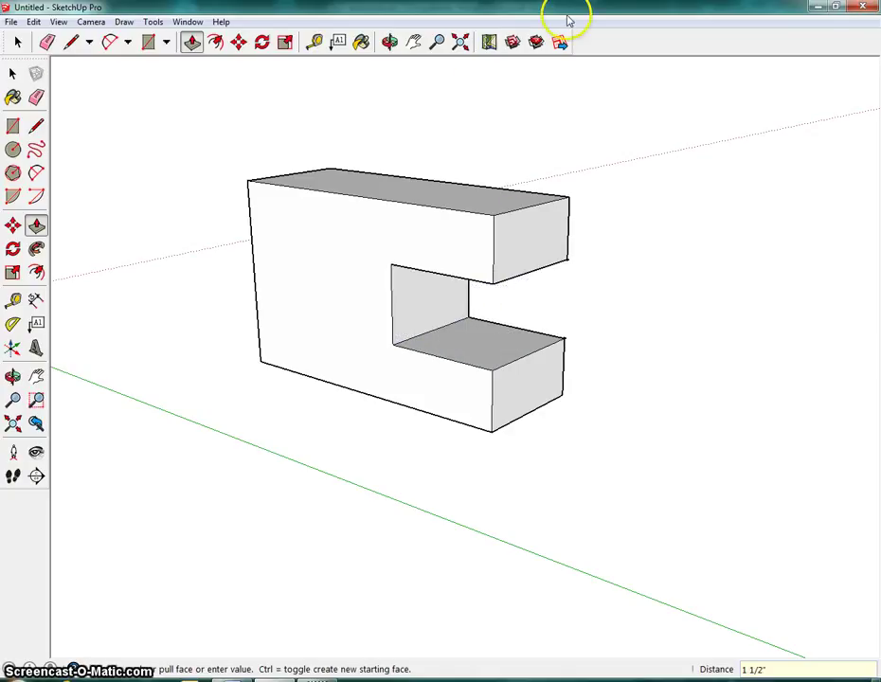
{"action": "mouse_move", "coordinate": [535, 348]}
{"action": "middle_mouse_down"}
{"action": "mouse_move", "coordinate": [542, 285]}
{"action": "mouse_move", "coordinate": [567, 330]}
{"action": "mouse_move", "coordinate": [543, 373]}
{"action": "middle_mouse_up"}
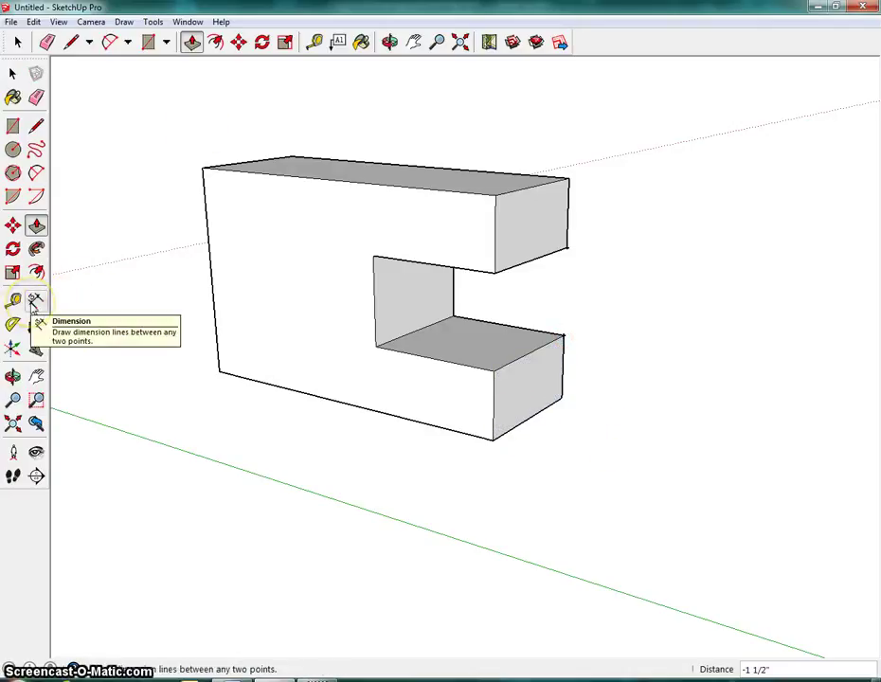
Step: Dimension the block's 1 1/2" depth and 4" length above the top edges
{"action": "left_click", "coordinate": [35, 303]}
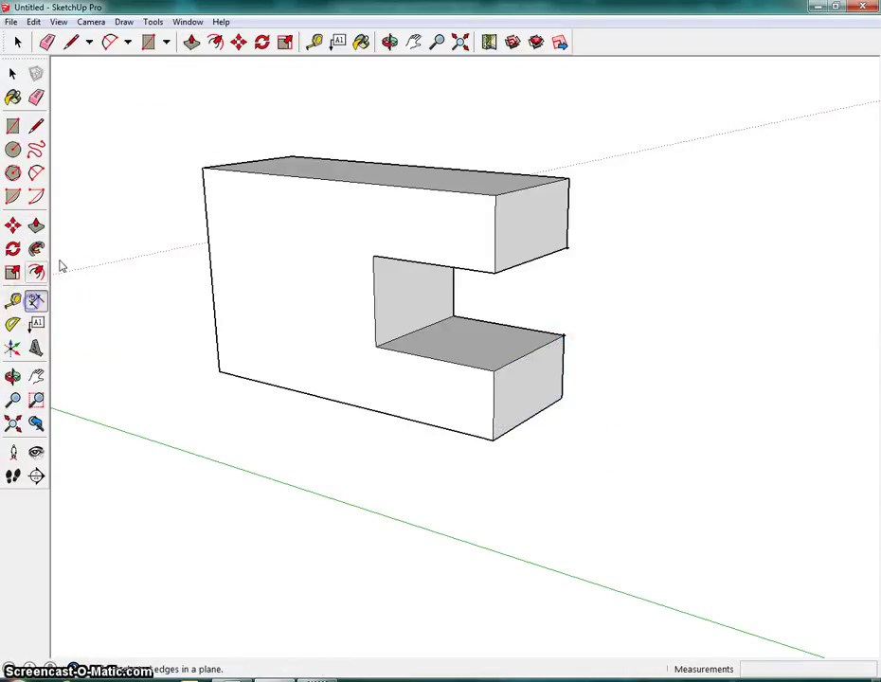
{"action": "left_click", "coordinate": [202, 167]}
{"action": "left_click", "coordinate": [291, 155]}
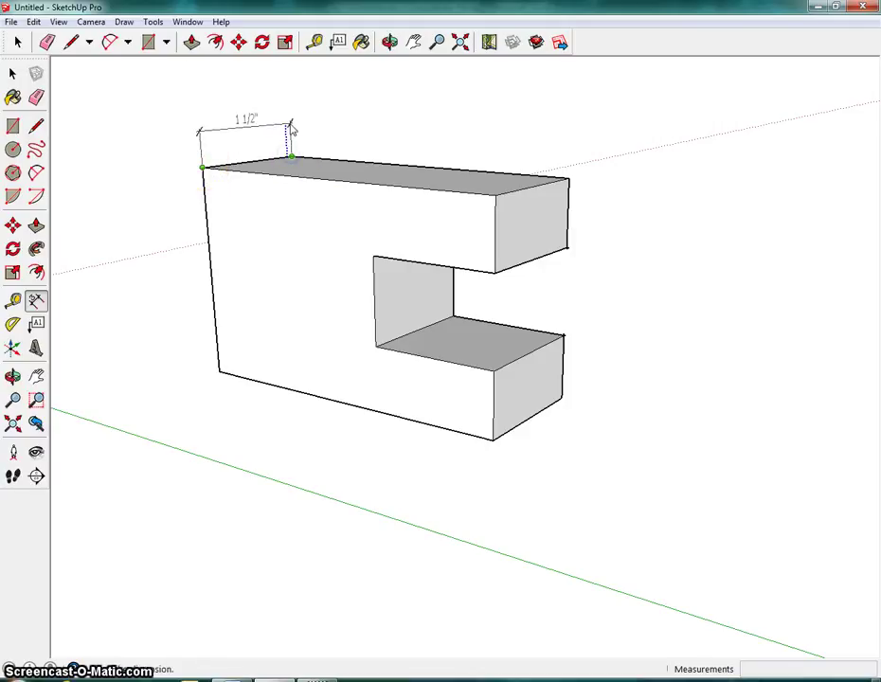
{"action": "left_click", "coordinate": [291, 130]}
{"action": "left_click", "coordinate": [291, 156]}
{"action": "left_click", "coordinate": [568, 178]}
{"action": "left_click", "coordinate": [565, 138]}
Step: Dimension the notch's 3/4" offset and 1" height along the right edge
{"action": "left_click", "coordinate": [569, 178]}
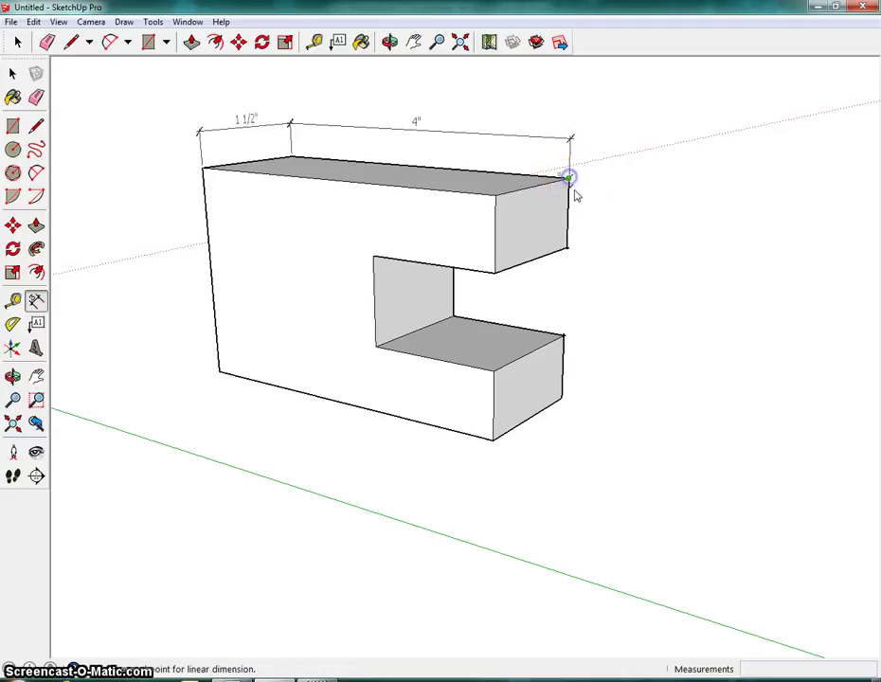
{"action": "left_click", "coordinate": [567, 249]}
{"action": "left_click", "coordinate": [585, 248]}
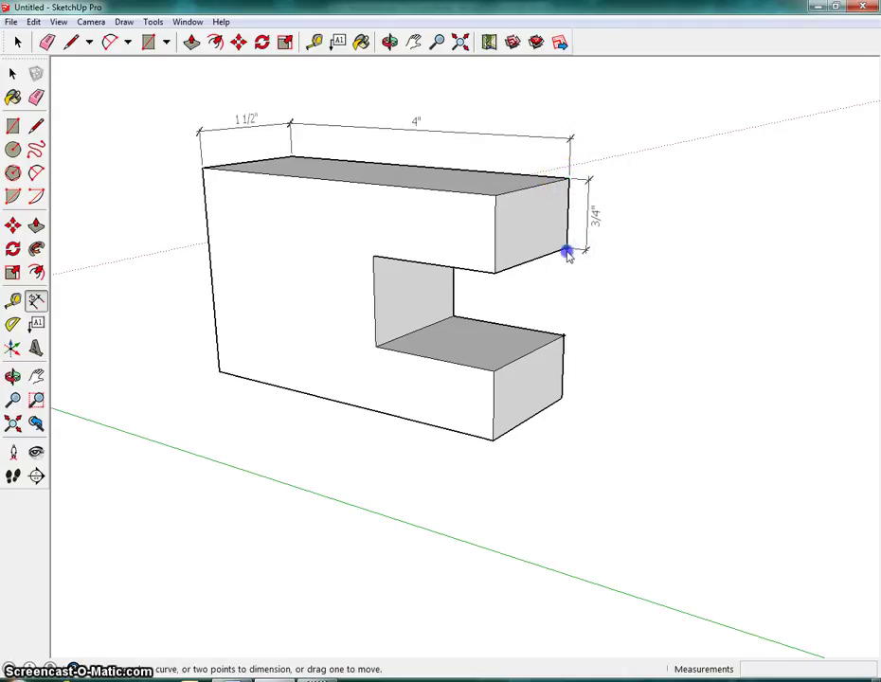
{"action": "left_click", "coordinate": [566, 249]}
{"action": "left_click", "coordinate": [565, 336]}
{"action": "left_click", "coordinate": [584, 341]}
Step: Dimension the 1 1/2" notch depth below and the 2 1/2" height at left
{"action": "left_click", "coordinate": [376, 347]}
{"action": "left_click", "coordinate": [494, 370]}
{"action": "left_click", "coordinate": [493, 469]}
{"action": "left_click", "coordinate": [219, 370]}
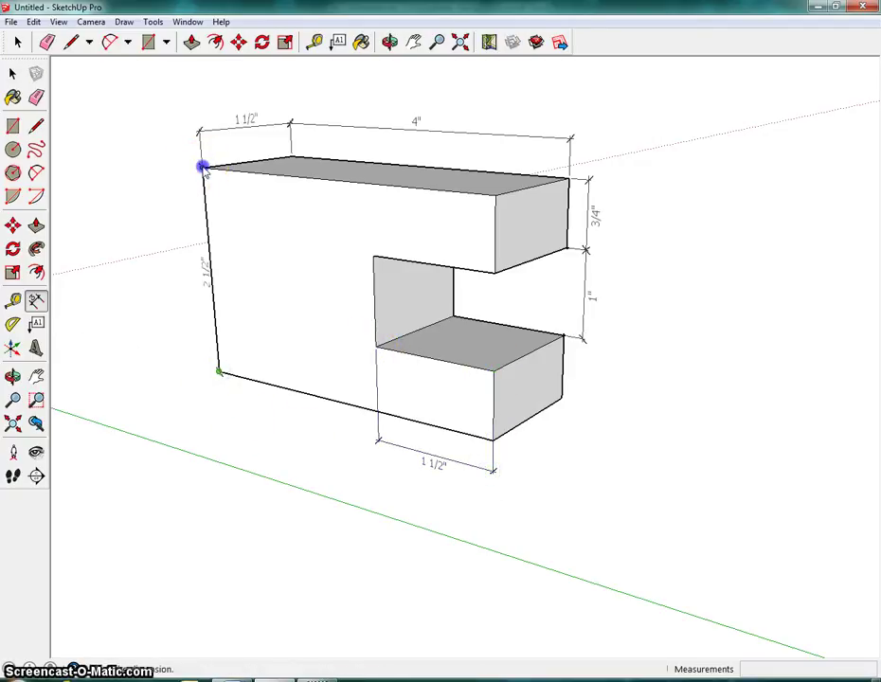
{"action": "left_click", "coordinate": [203, 168]}
{"action": "left_click", "coordinate": [170, 167]}
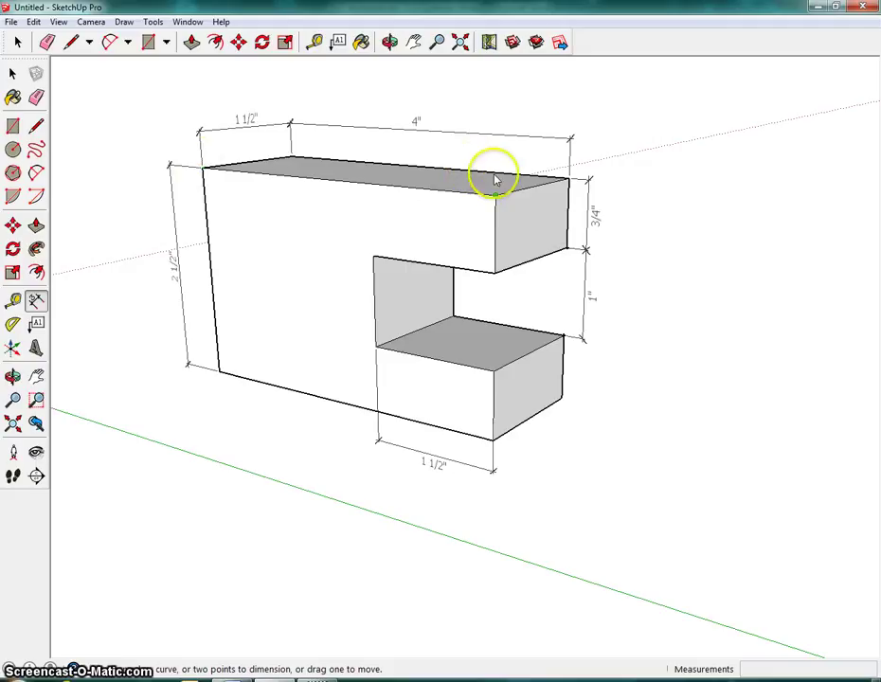